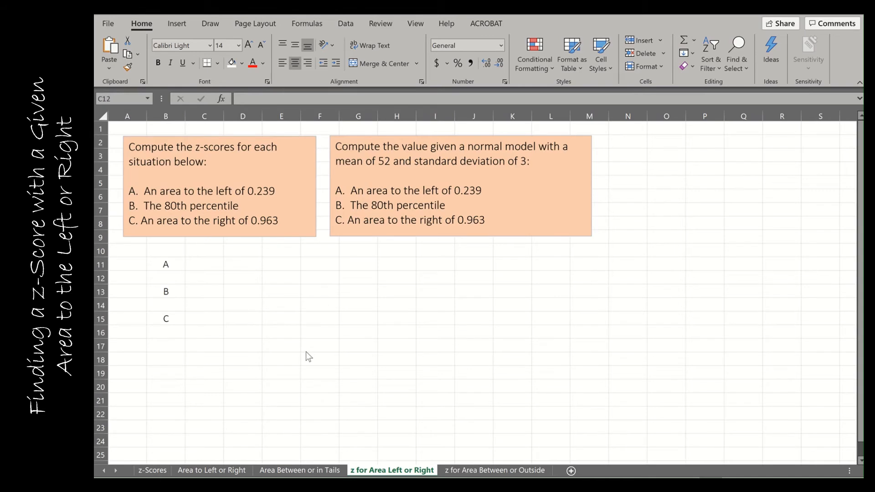
Compute the situation A z-score in cell C11 with the formula =NORM.INV(0.239,0,1)
left_click(208, 263)
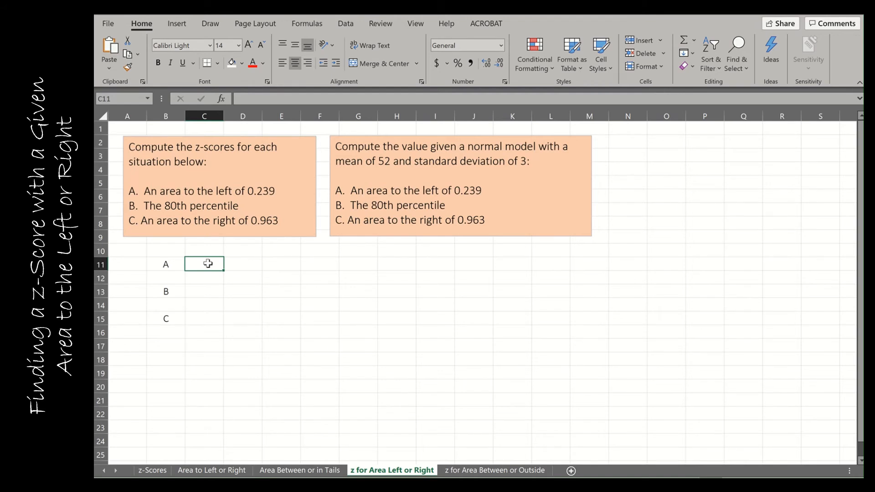
type("=")
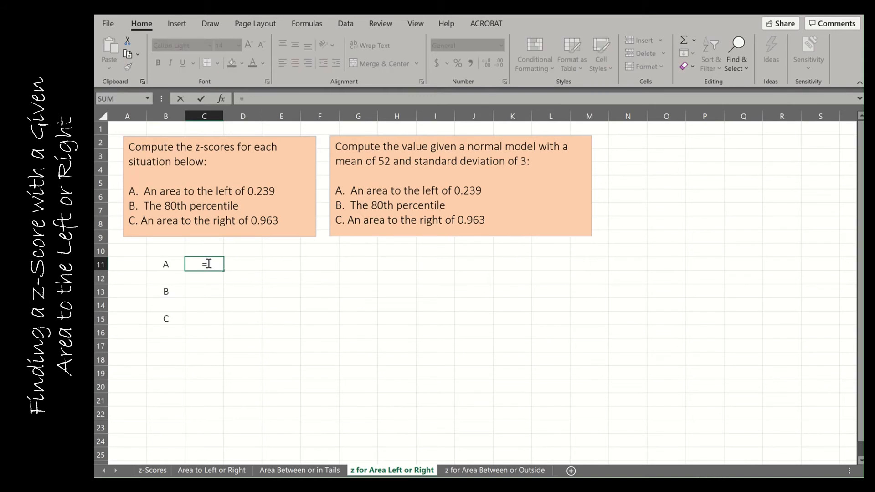
type("norm.in")
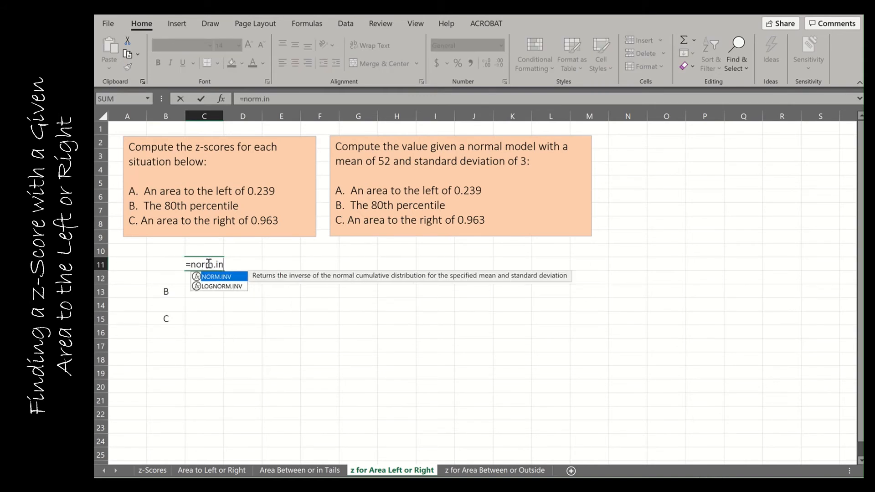
type("v(")
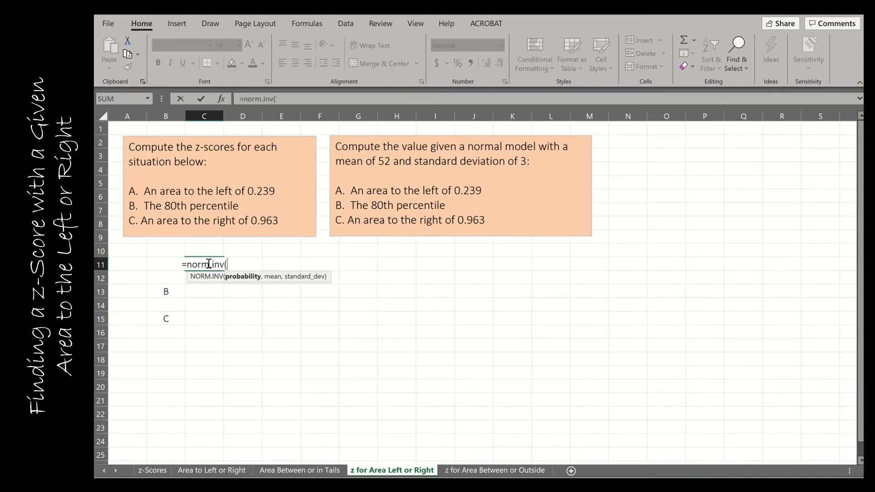
type("0")
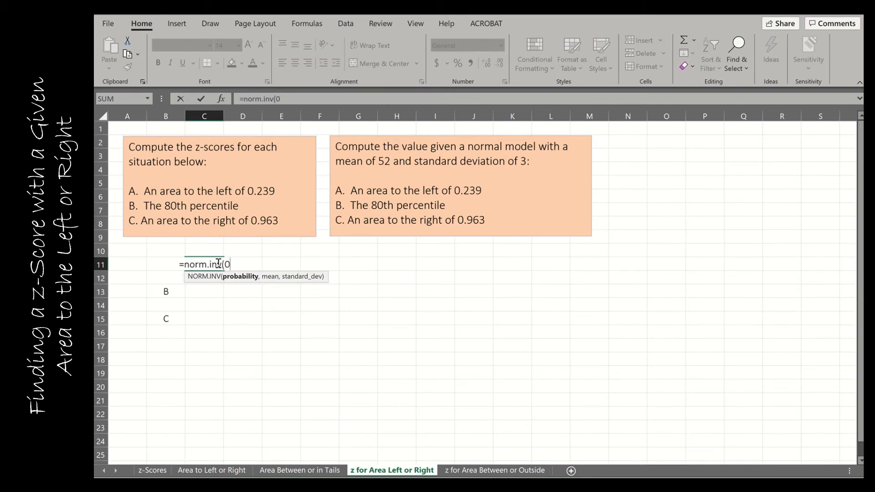
type(".239,")
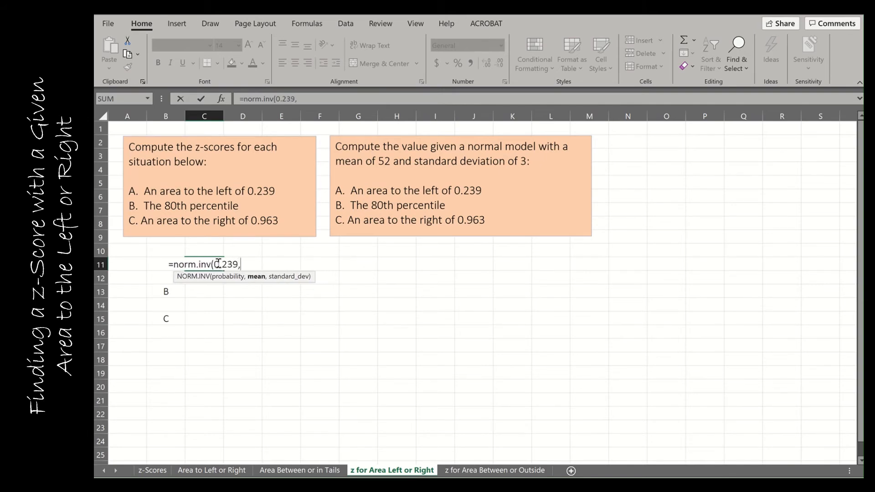
type("0,1)")
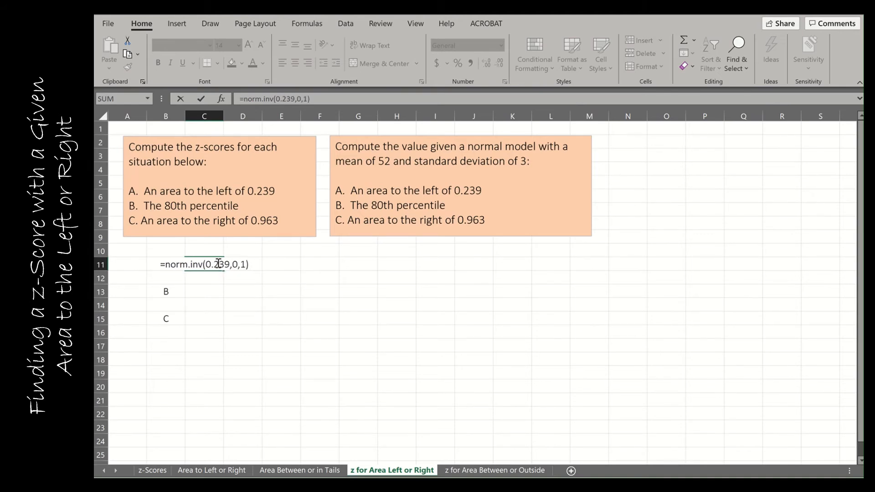
key("Return")
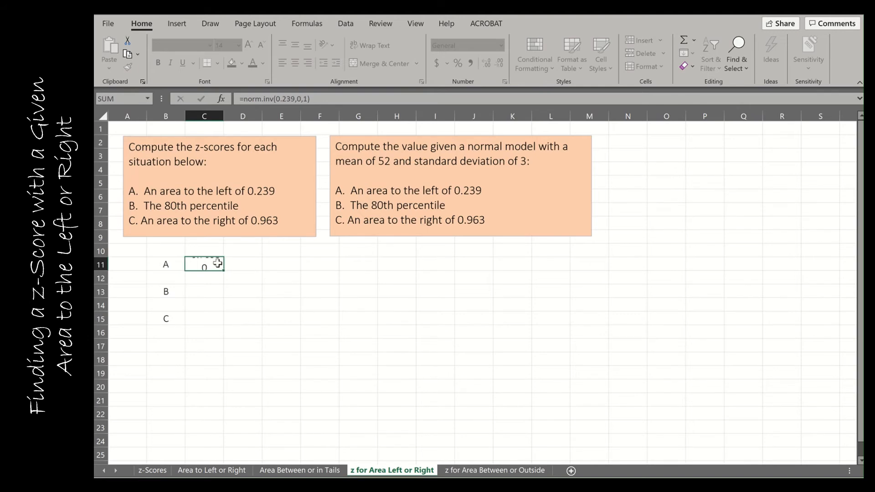
Compute the situation A value in cell G11 with =NORM.INV(0.239,52,3) and compare it with the z-score in C11
left_click(373, 262)
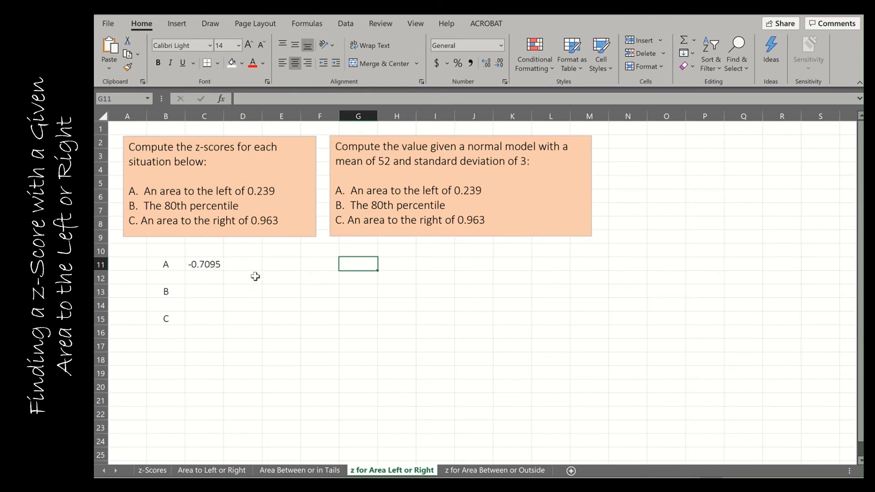
left_click(217, 264)
left_click(349, 269)
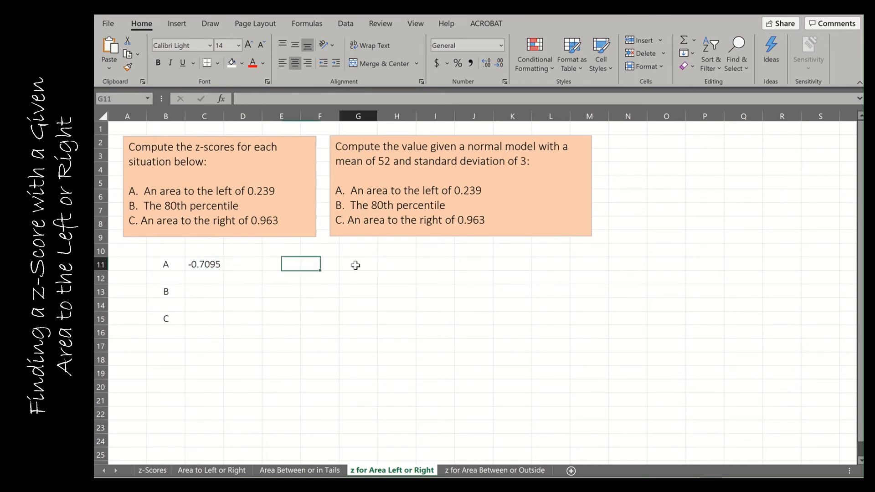
type("=nor")
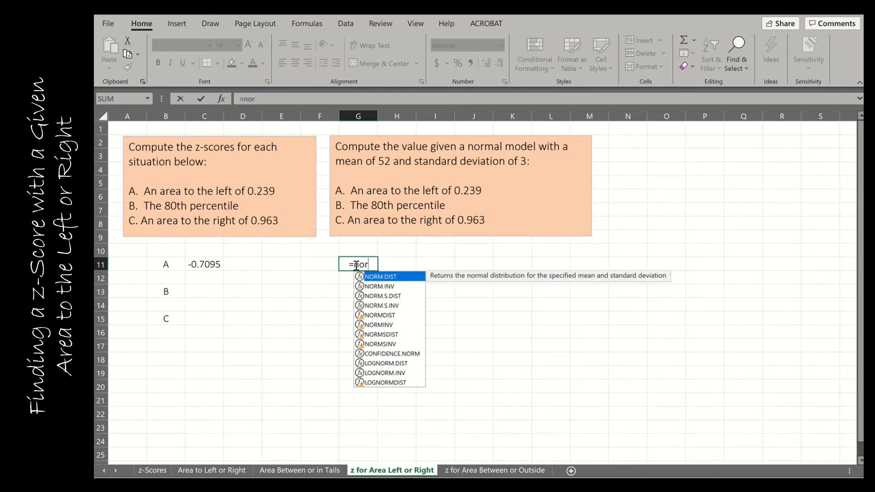
type("m.inv(")
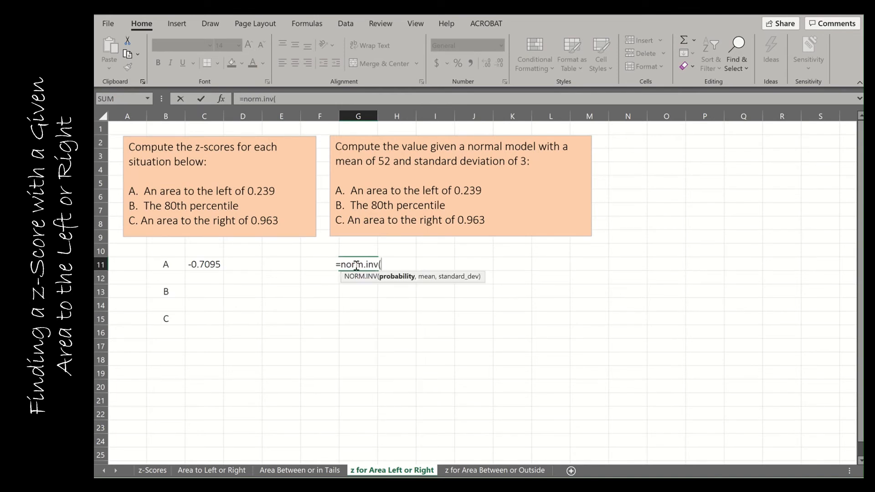
type("0.239")
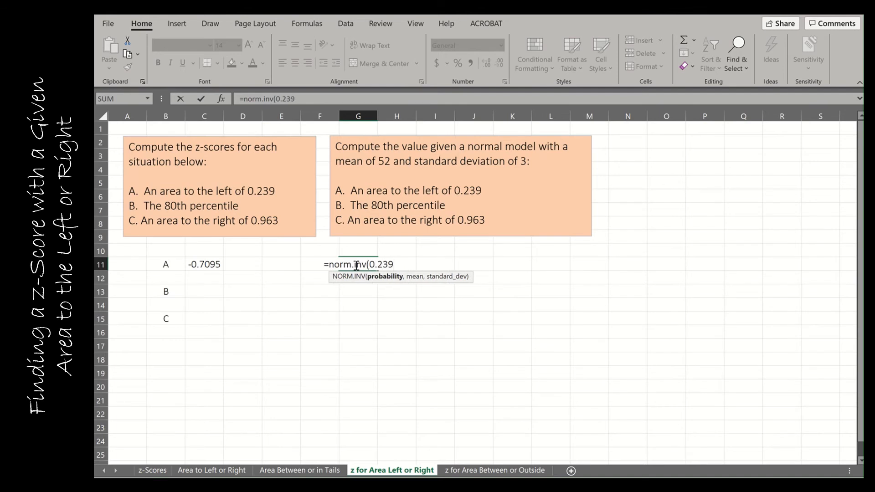
type(",")
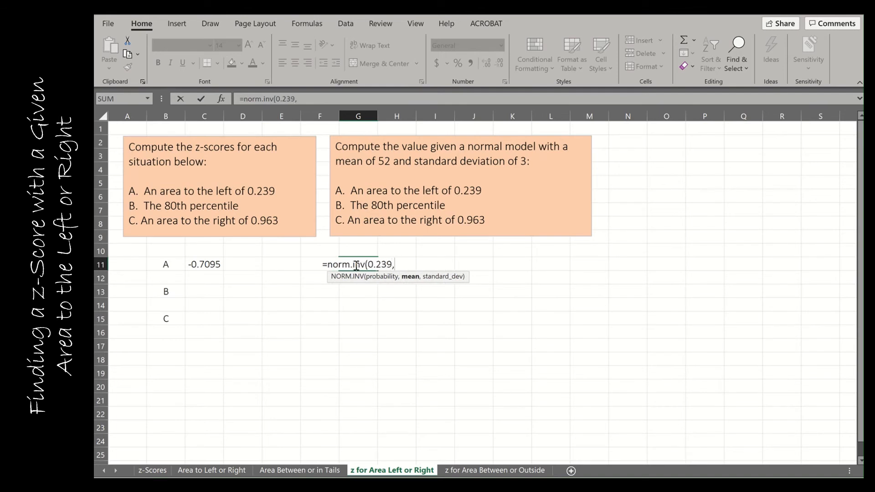
type("52")
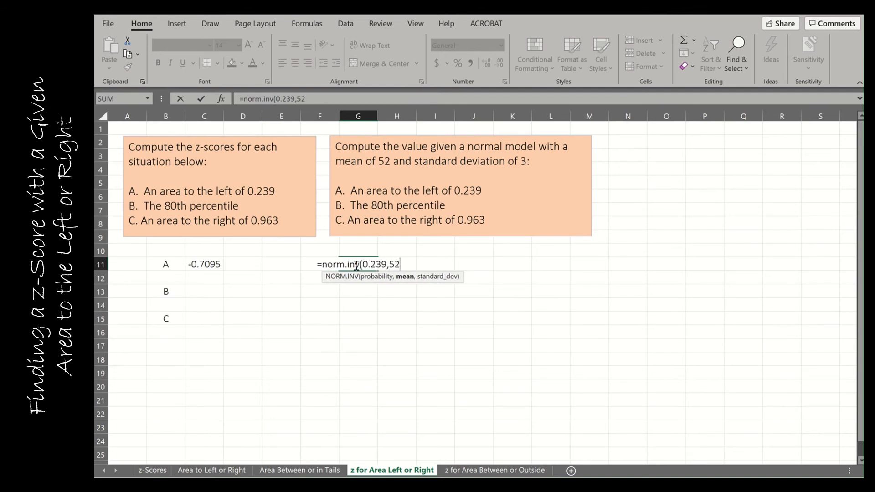
type(",3)")
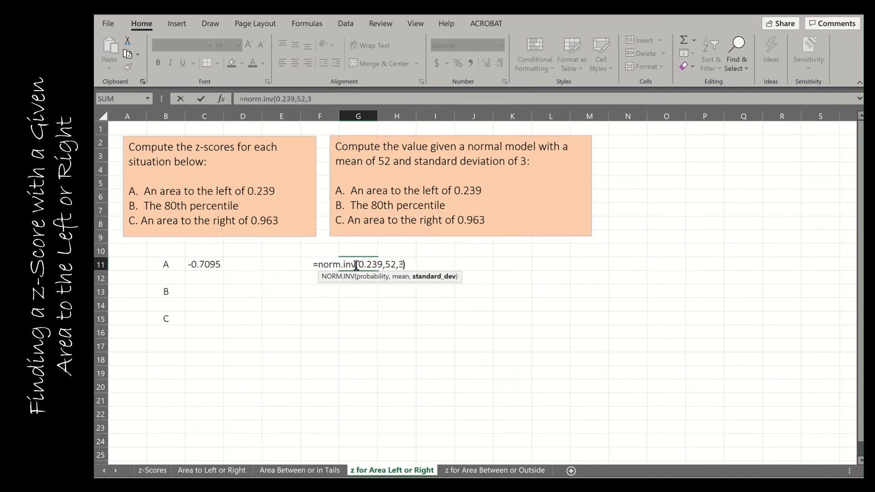
key("Return")
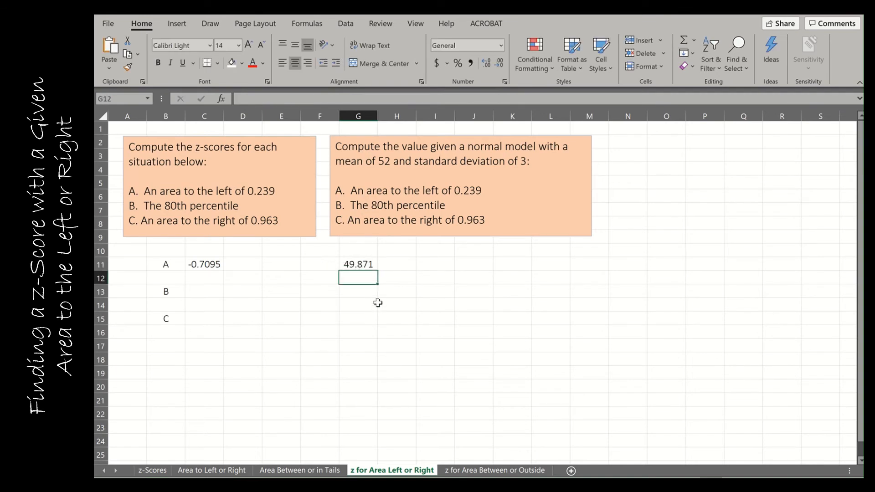
left_click(366, 265)
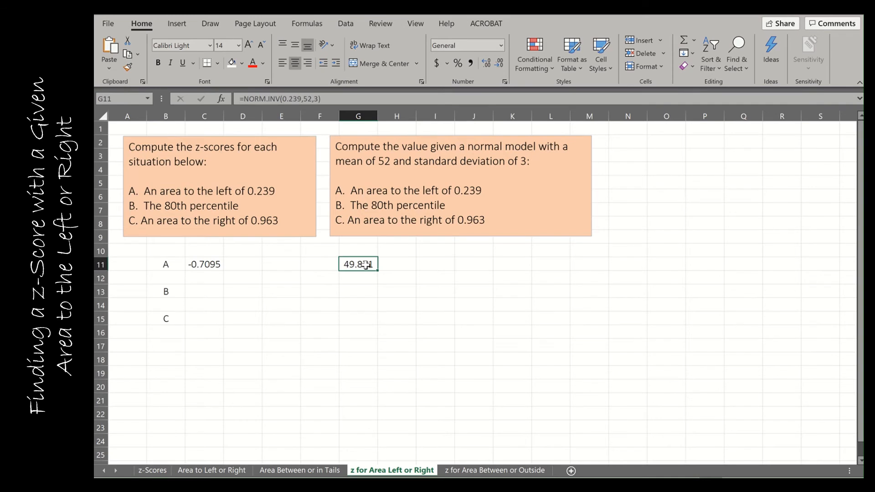
left_click(198, 266)
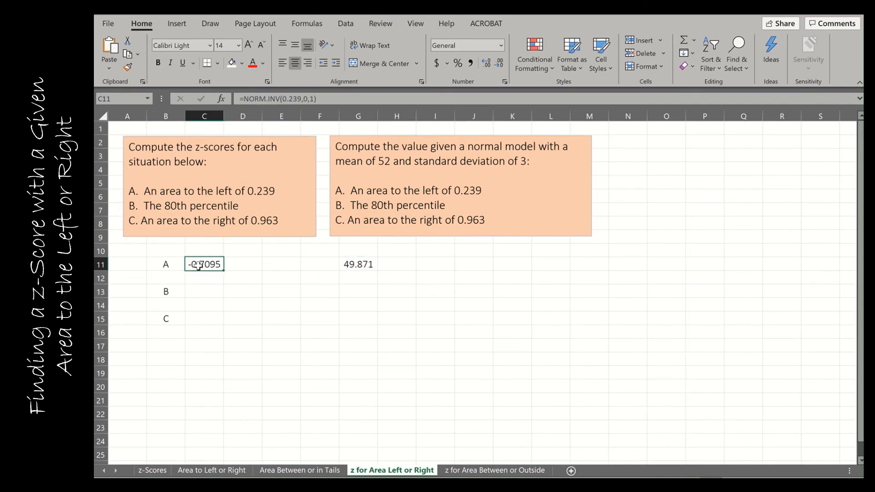
left_click(355, 267)
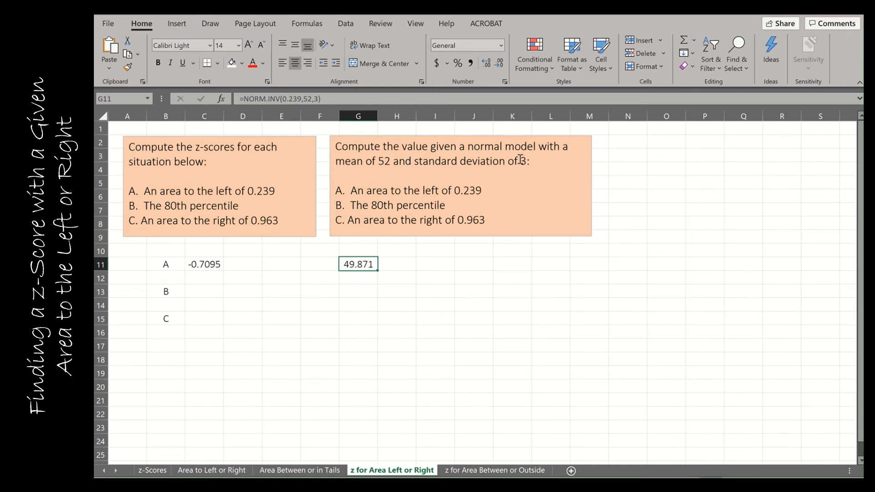
Compute the 80th percentile z-score in cell C13 with the formula =NORM.INV(0.8,0,1)
left_click(203, 297)
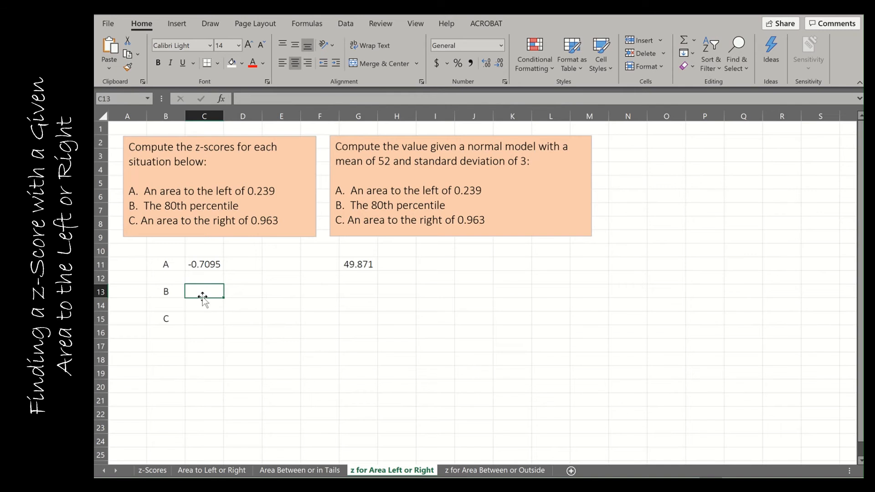
type("=nor")
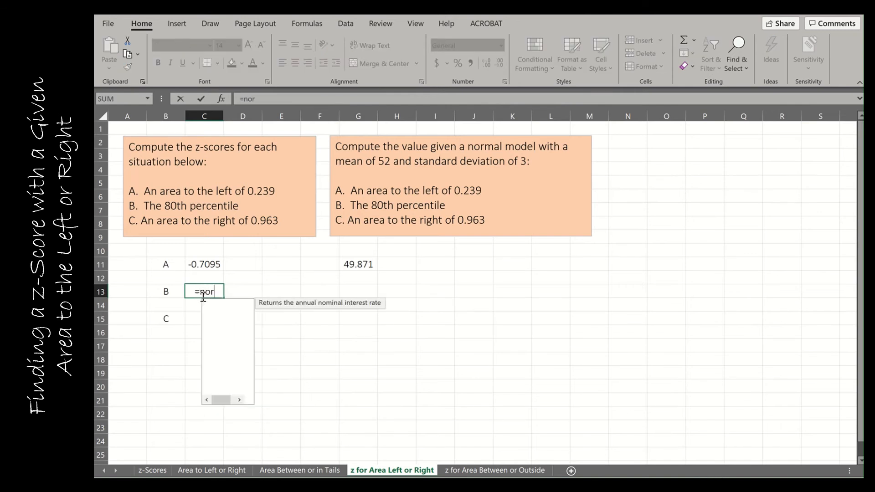
type("m.inv(")
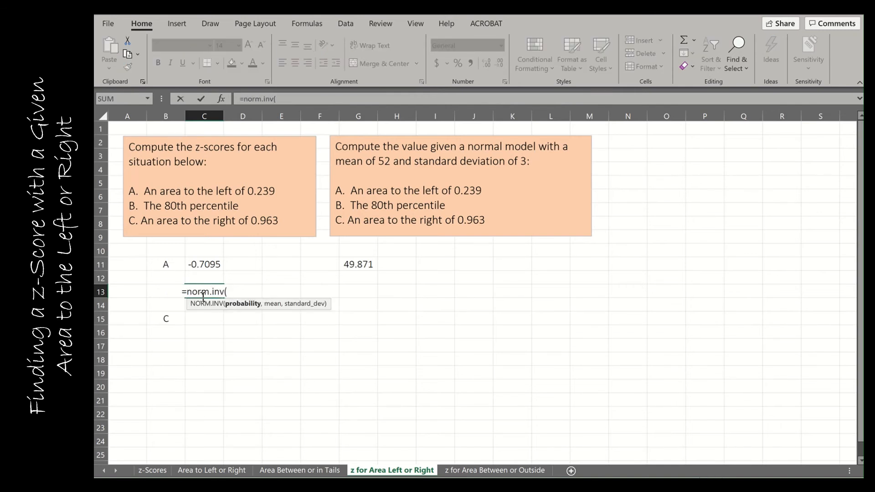
type("0.8")
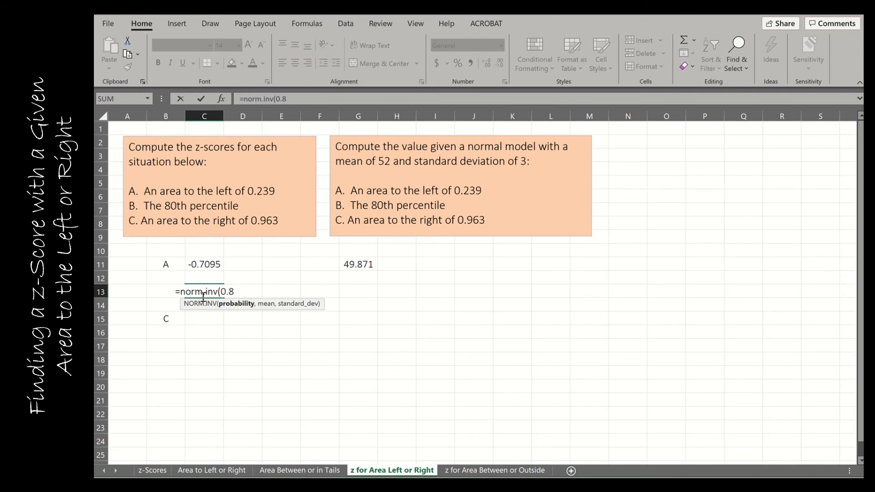
type(",0,")
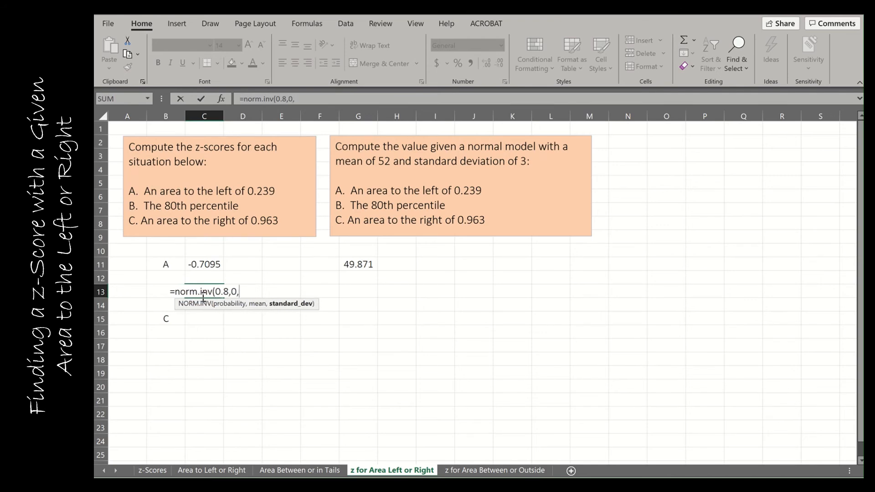
type("1)")
key("Return")
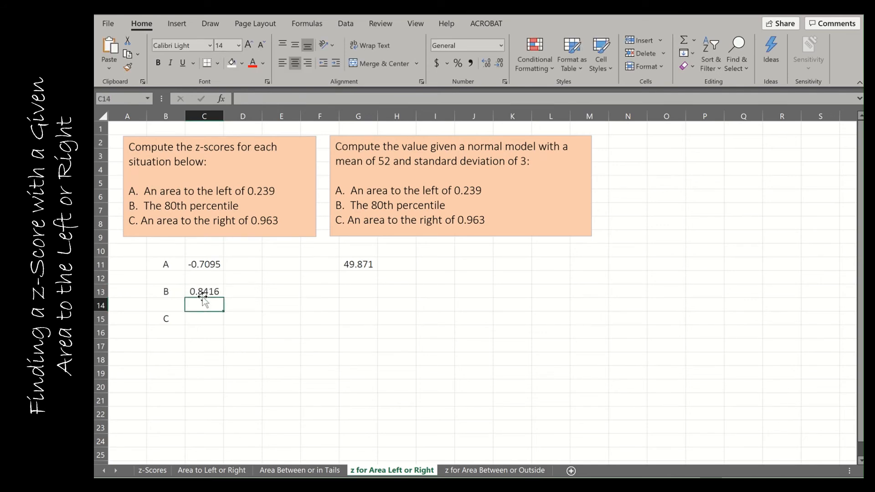
Compute the 80th percentile value in cell G13 with =NORM.INV(0.8, 52,3) and compare it with the z-score in C13
left_click(355, 292)
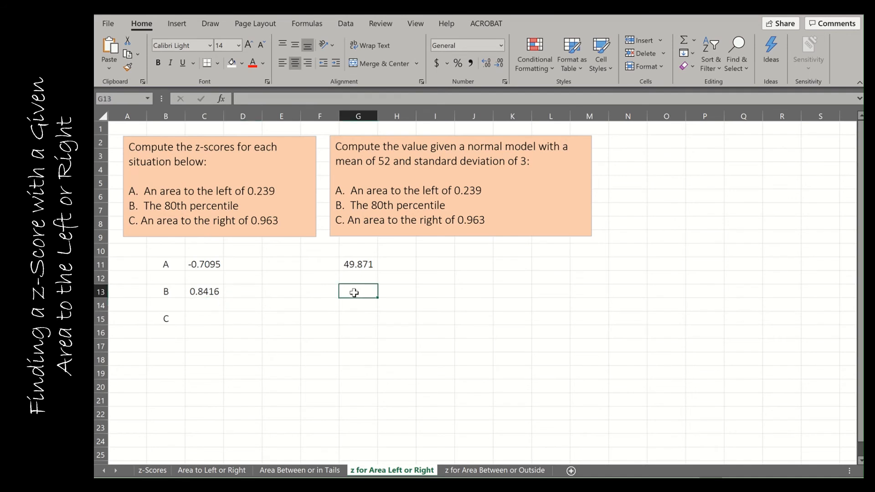
type("=norm")
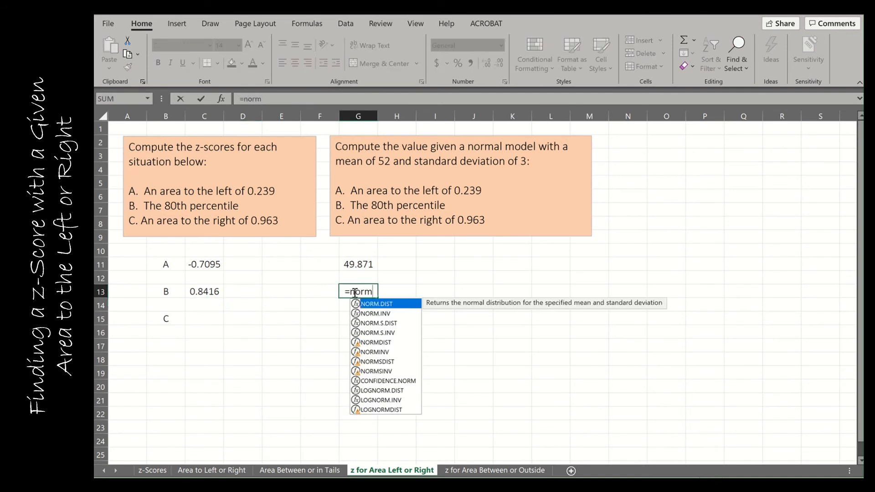
type(".inv(")
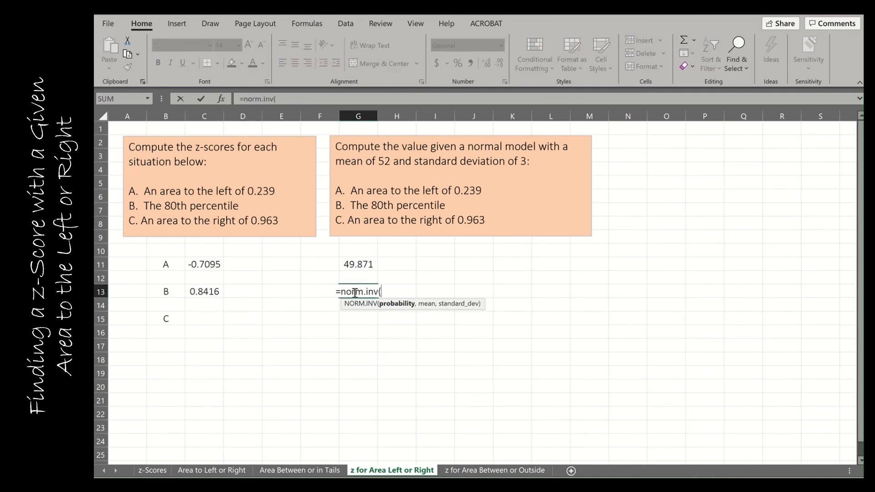
type("0.8")
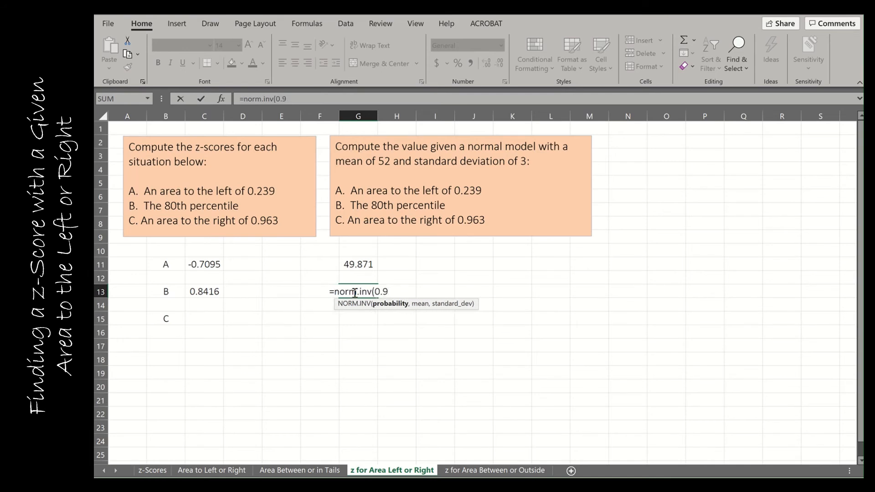
type(", ")
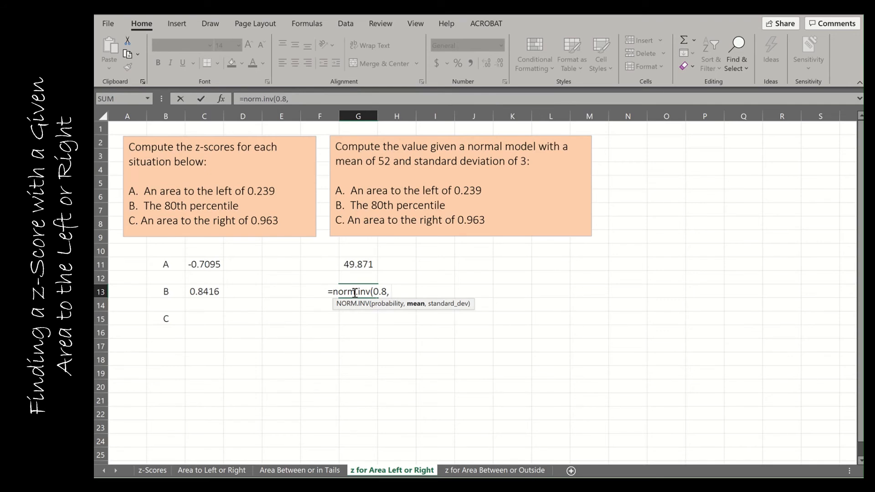
type("52,3)")
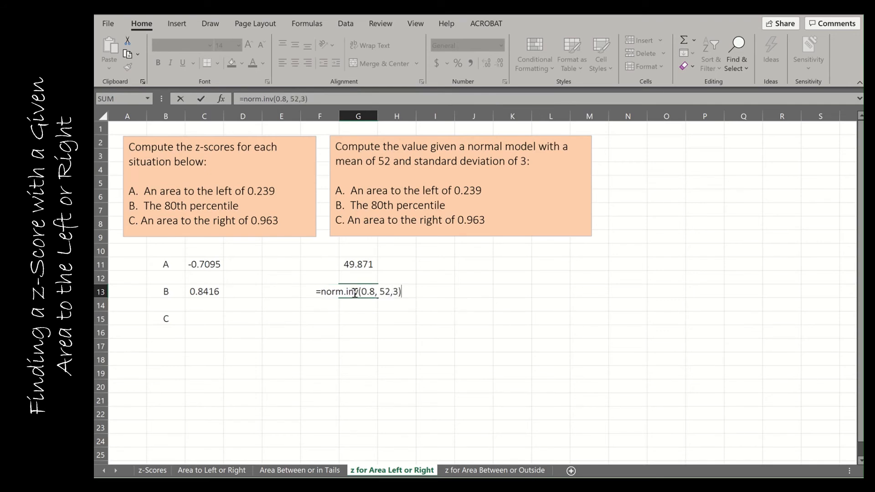
key("Return")
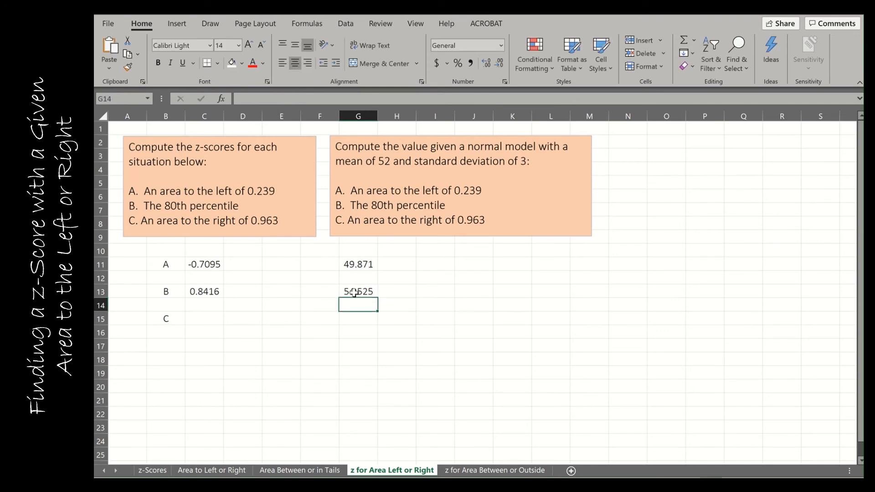
left_click(219, 292)
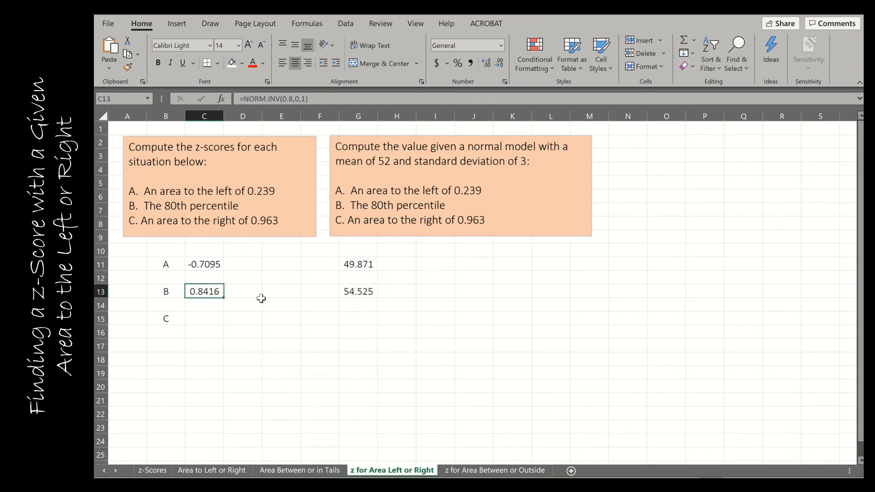
left_click(363, 290)
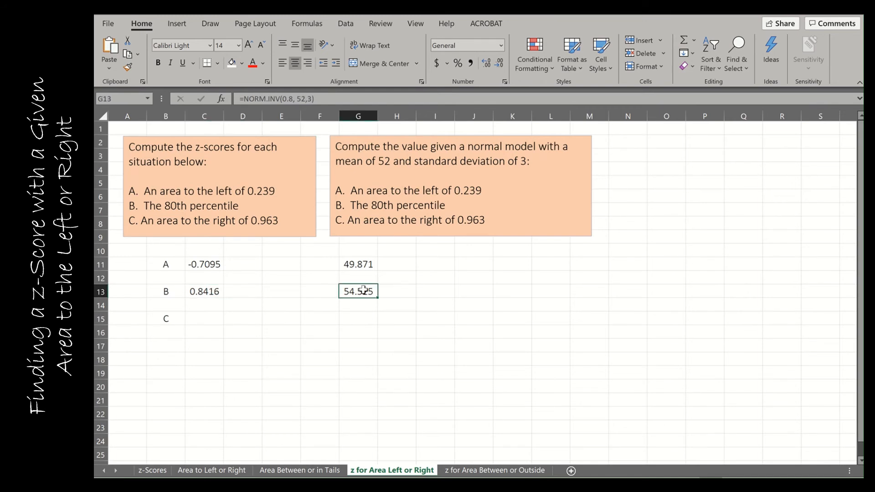
Compute the situation C z-score in cell C15 with the formula =NORM.INV(1-0.963,0,1)
left_click(212, 321)
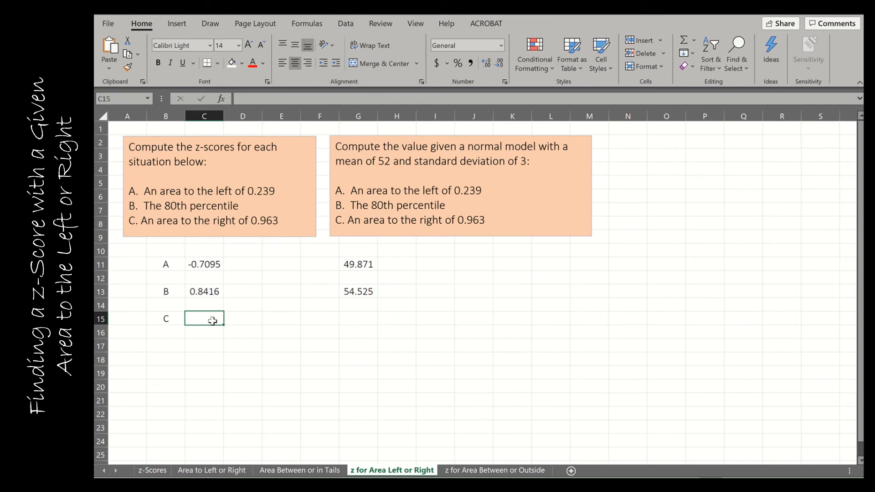
type("=norm")
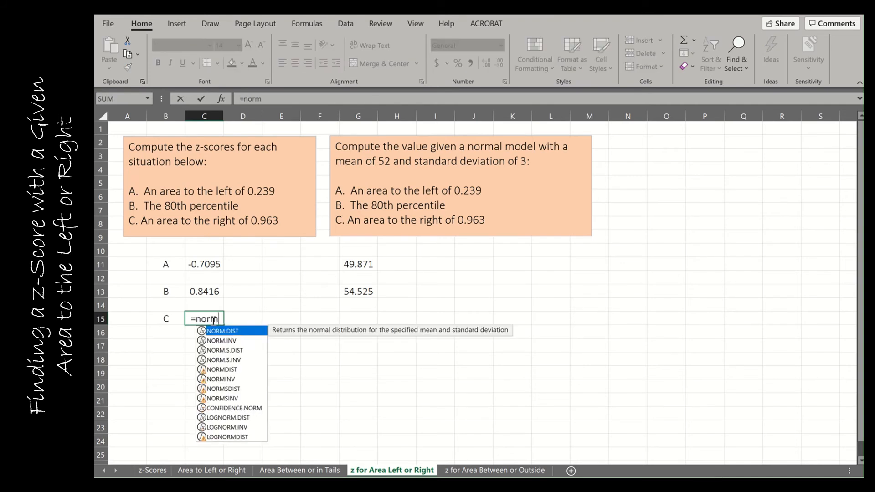
type(".inv(")
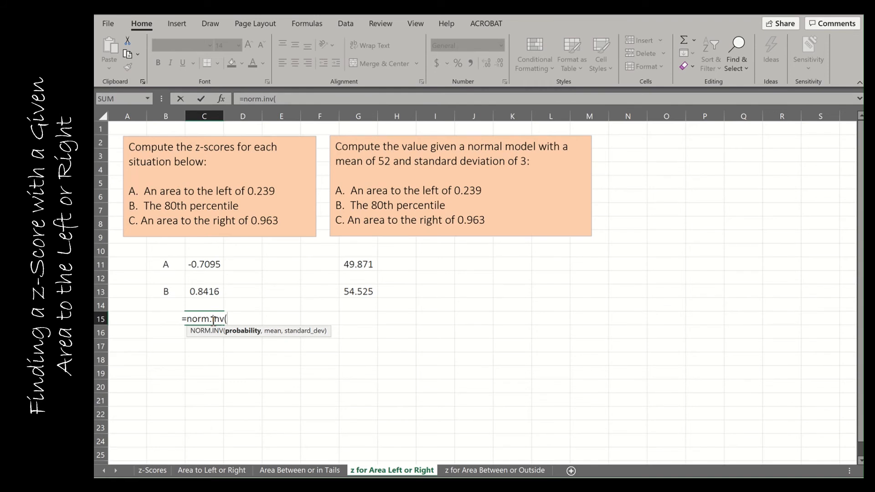
type("1-")
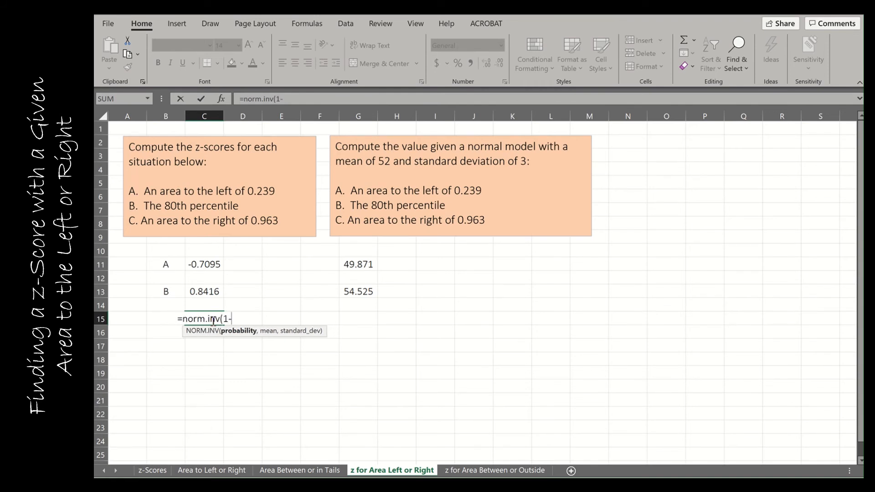
type("0.963")
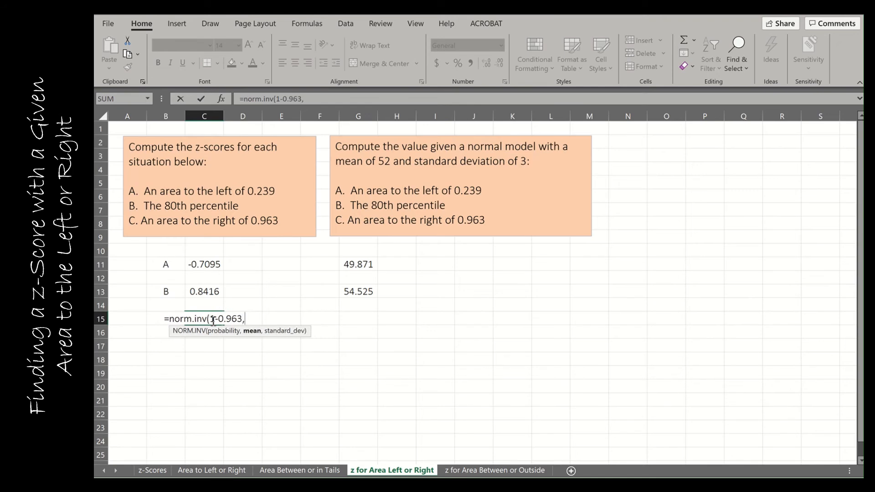
type(",0,1)")
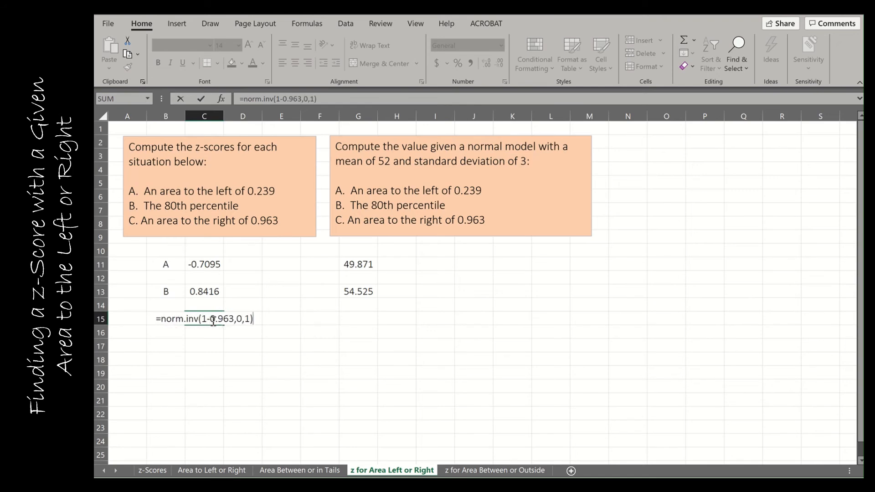
key("Return")
Compute the situation C value in cell G15 with the formula =NORM.INV(1-0.963,52,3)
key("Right")
key("Right")
key("Right")
key("Right")
key("Up")
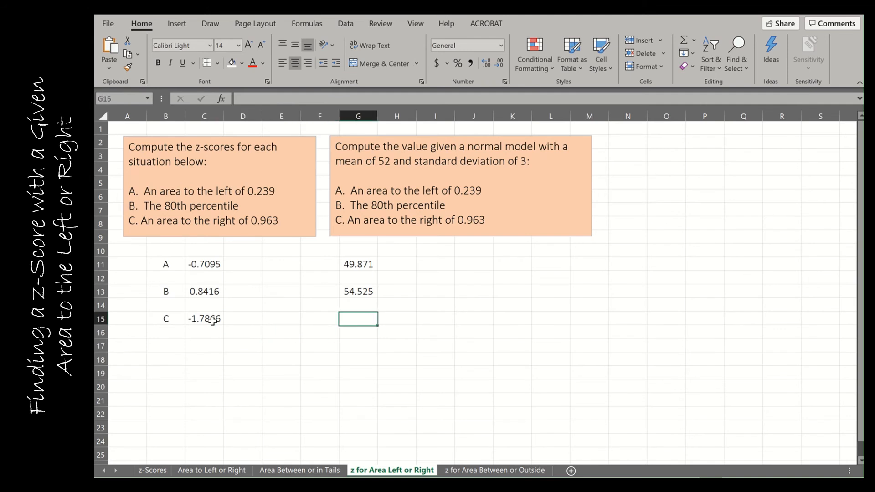
type("=no")
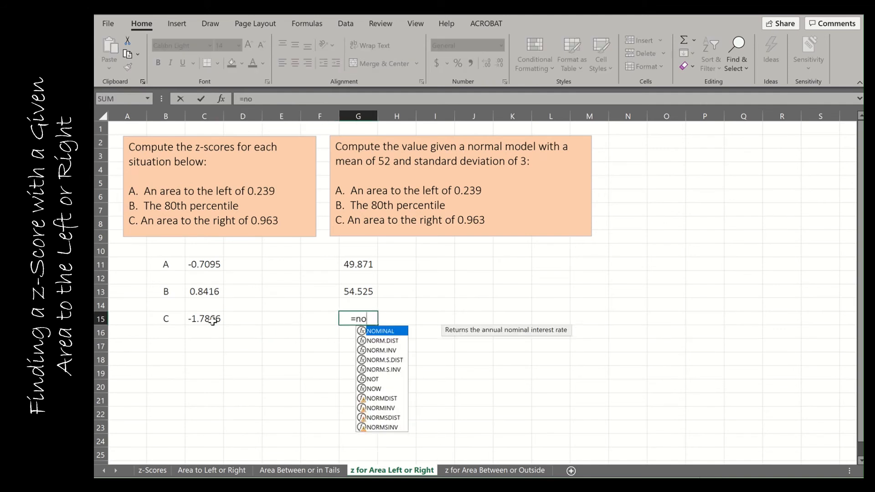
type("rm.inv(")
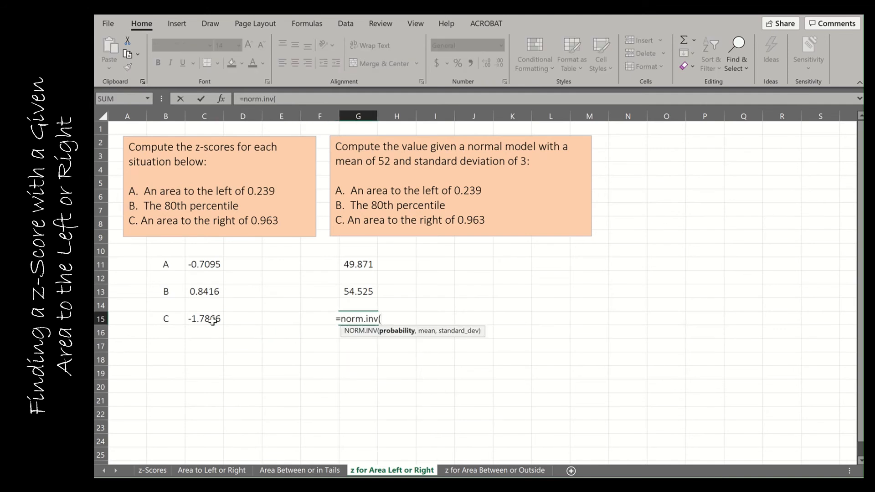
type("1-0")
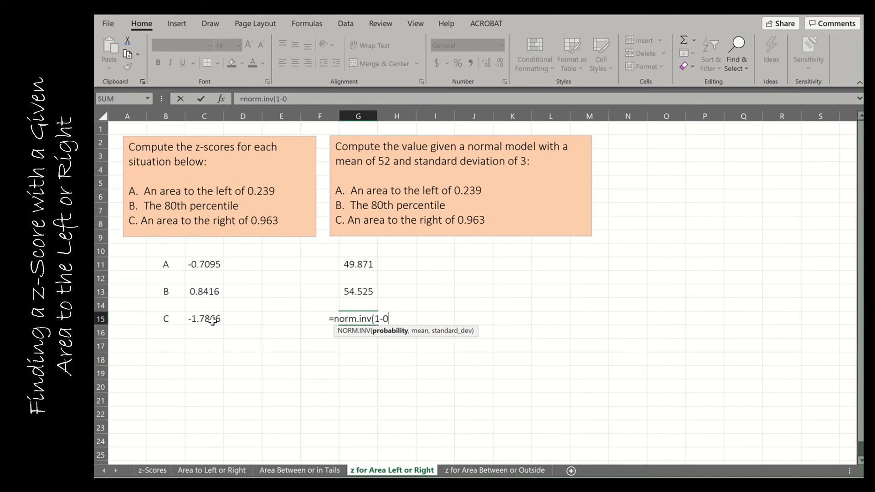
type(".963(")
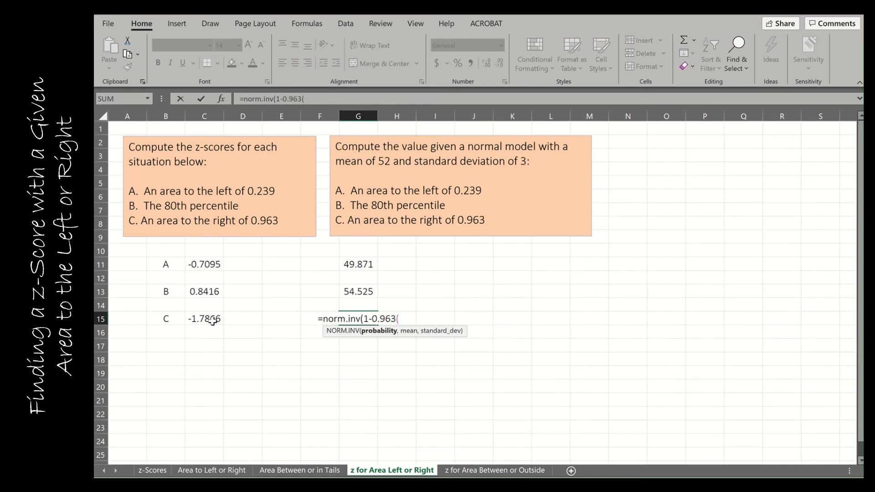
key("BackSpace")
type(",")
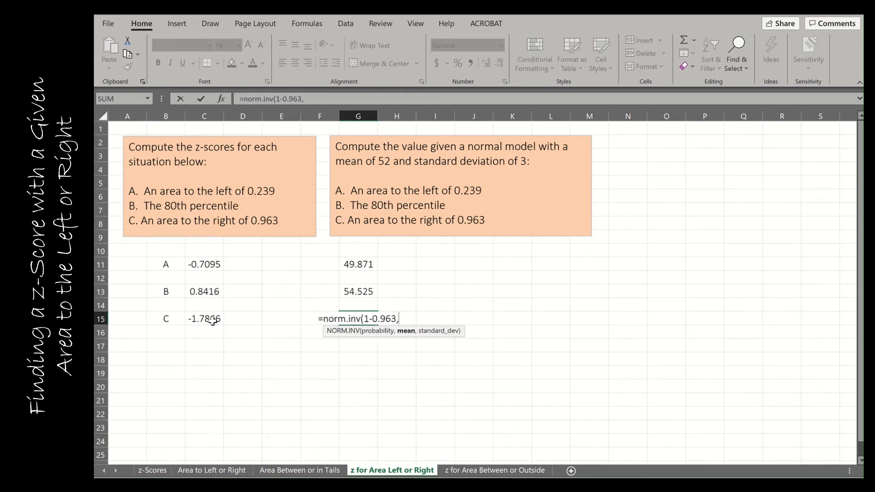
type("52,3)")
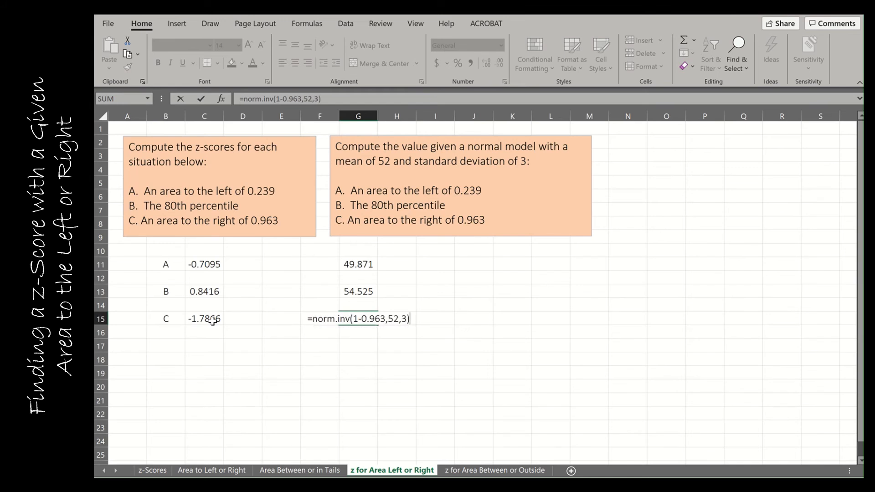
key("Return")
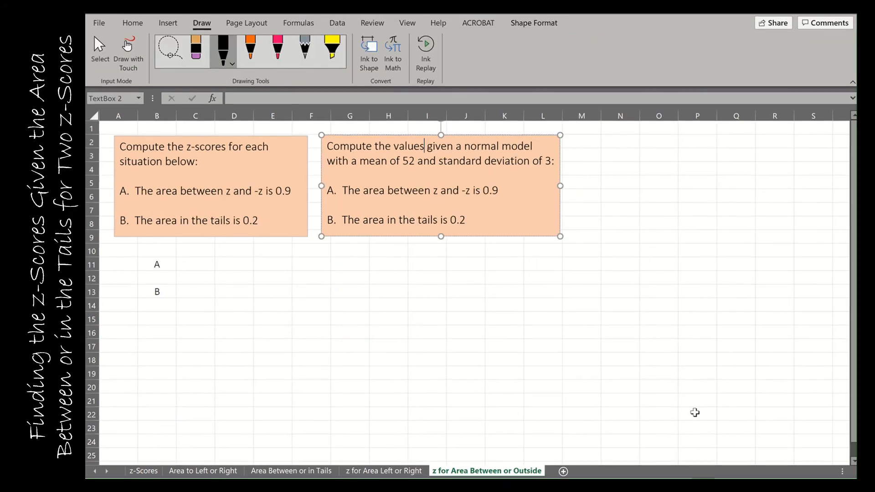
Sketch a black bell curve across columns M to R beside the text boxes, with a centre line at 0 and cutoffs marked -z and z
left_click(478, 412)
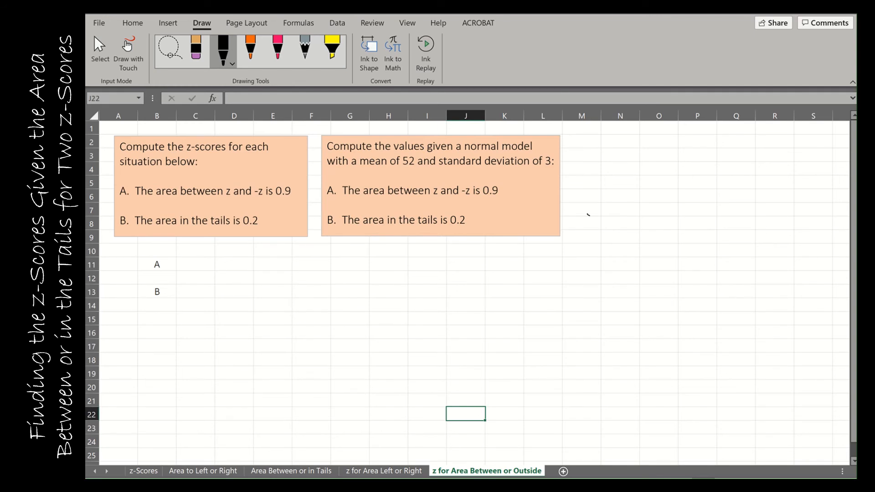
mouse_move(588, 214)
left_mouse_down()
mouse_move(704, 154)
mouse_move(785, 216)
left_mouse_up()
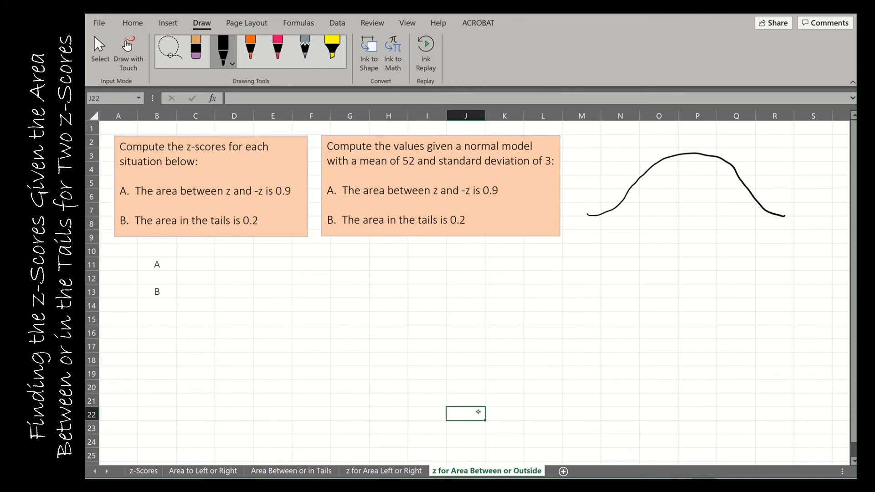
left_click_drag(693, 154, 692, 230)
left_click_drag(621, 202, 627, 237)
left_click_drag(763, 209, 766, 222)
left_click_drag(761, 229, 769, 239)
Shade the area between -z and z under the bell curve with diagonal strokes and label it 90%
left_click_drag(685, 158, 625, 211)
mouse_move(627, 211)
left_mouse_down()
mouse_move(703, 163)
mouse_move(660, 213)
left_mouse_up()
left_click_drag(731, 176, 682, 213)
mouse_move(702, 211)
left_mouse_down()
mouse_move(733, 180)
mouse_move(745, 191)
left_mouse_up()
left_click_drag(755, 202, 737, 212)
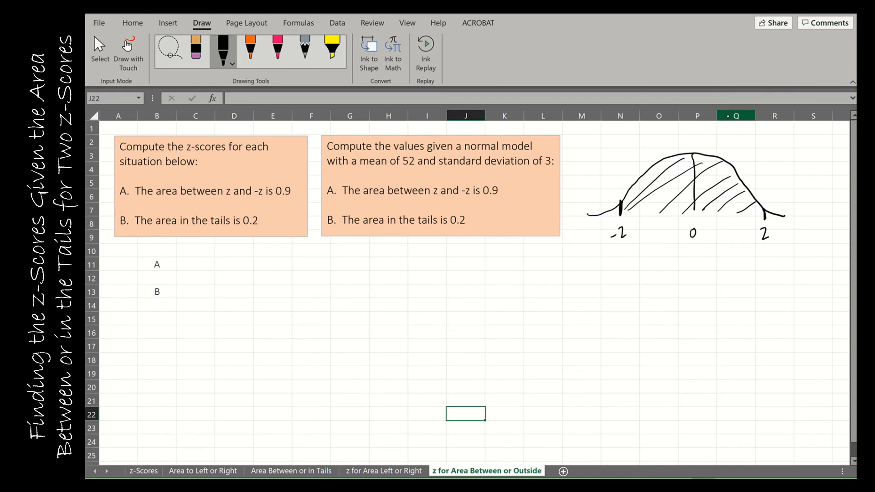
left_click_drag(731, 141, 730, 154)
left_click_drag(736, 142, 742, 154)
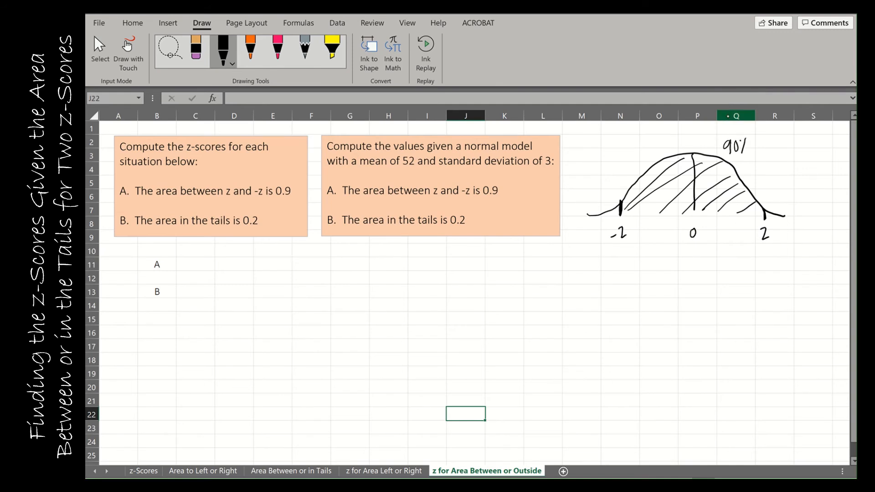